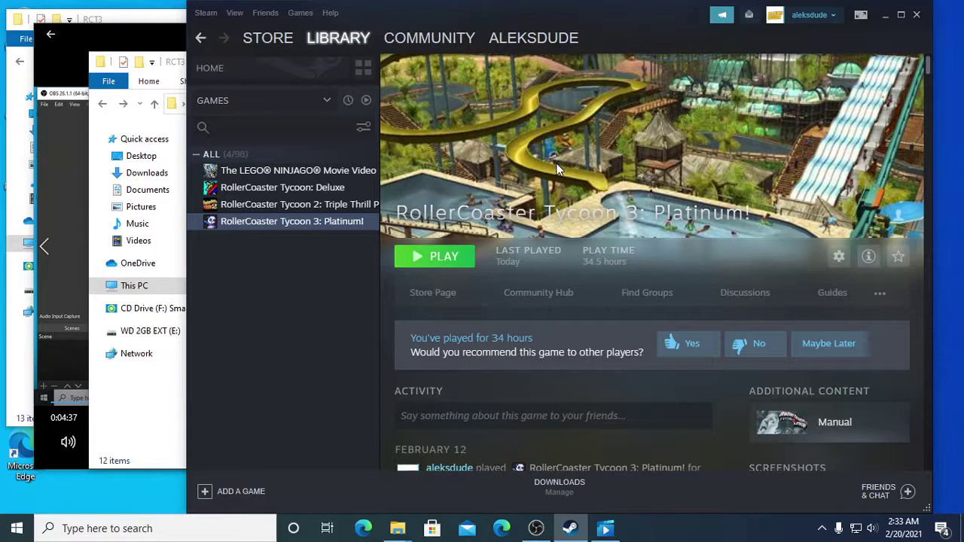
# Launch RollerCoaster Tycoon 3: Platinum! and open the Sandbox Load game list, which shows 'No files.'
pyautogui.click(444, 257)
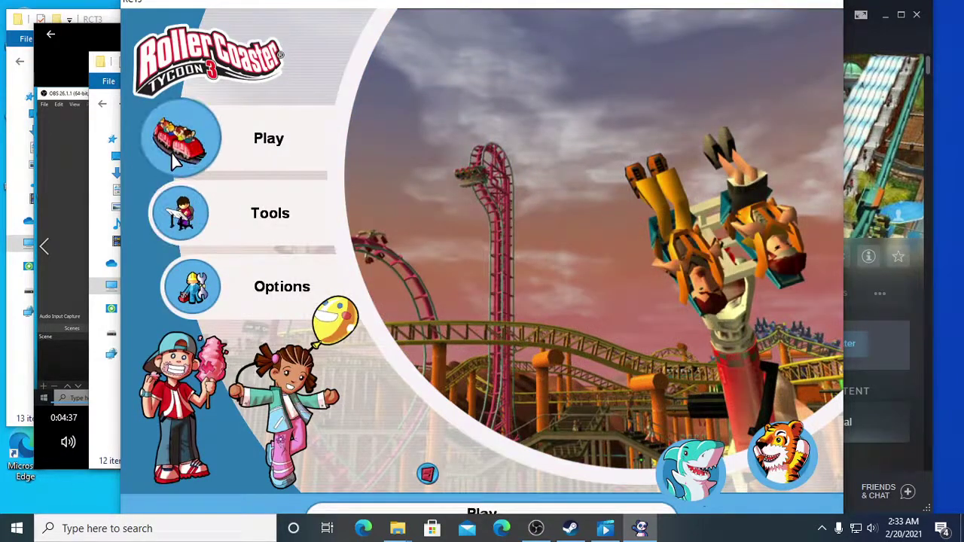
pyautogui.click(172, 161)
pyautogui.click(202, 289)
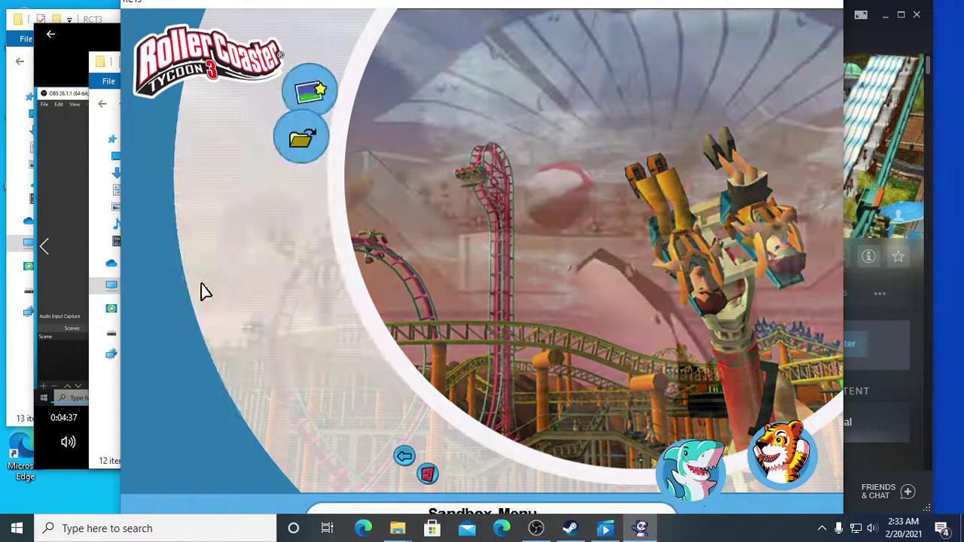
pyautogui.click(203, 236)
# Move the game window down and bring the Steam library back to the front
pyautogui.moveTo(785, 6); pyautogui.dragTo(764, 43)
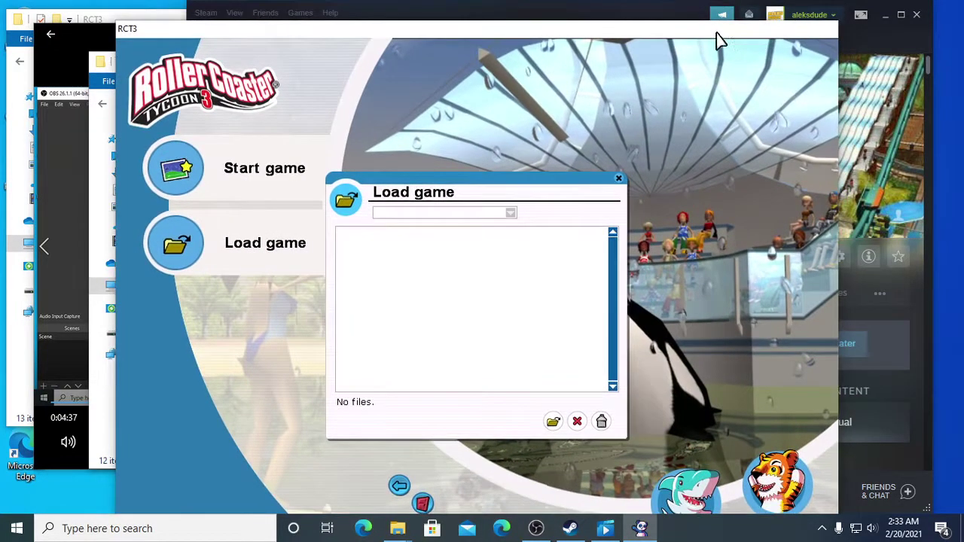
pyautogui.click(547, 18)
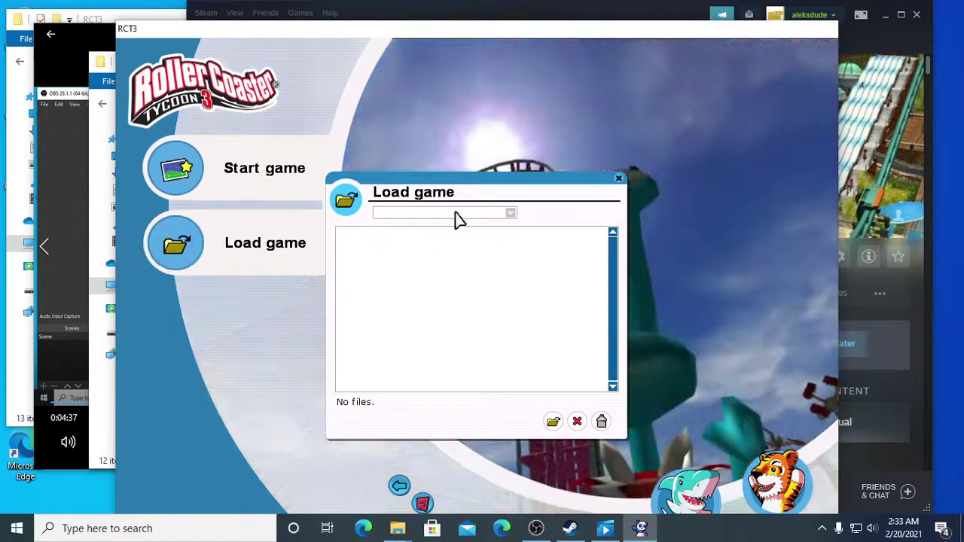
pyautogui.click(914, 38)
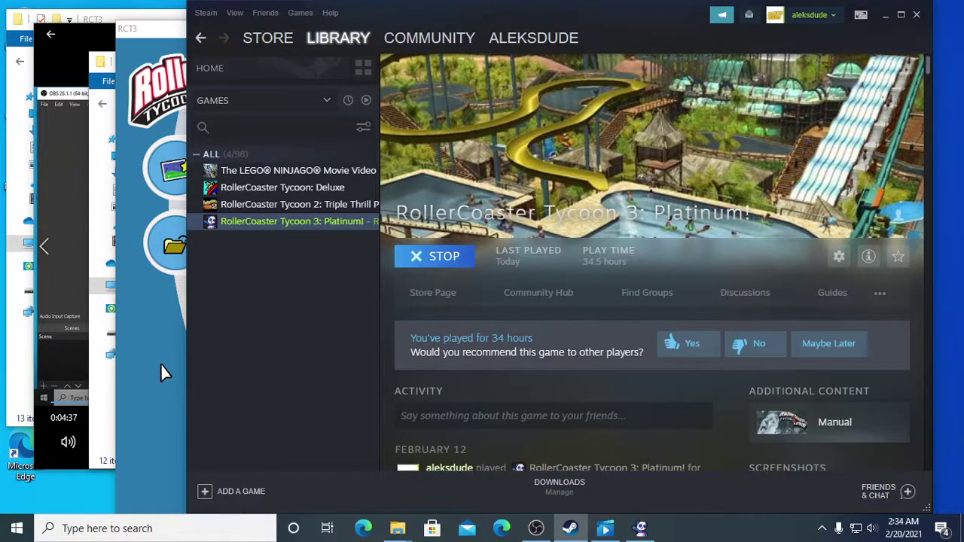
# Bring the File Explorer window for the current user's Documents\RCT3 folder to the front
pyautogui.click(111, 427)
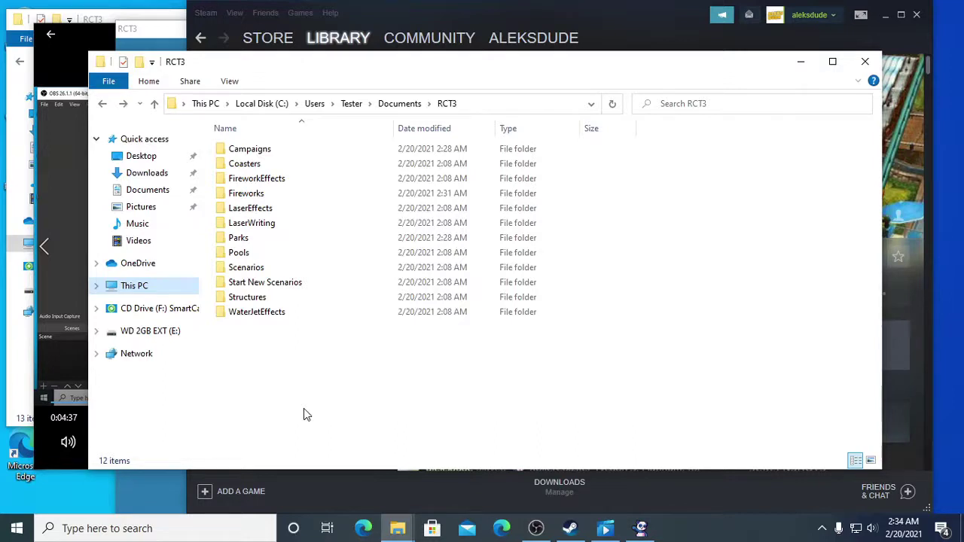
# Select and copy all 13 game data folders from the other user's RCT3 folder
pyautogui.click(19, 422)
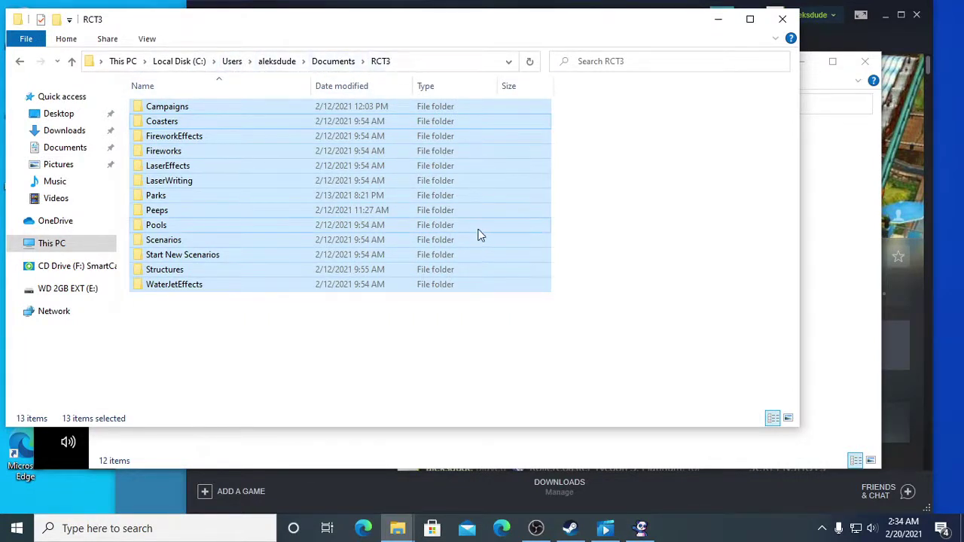
pyautogui.click(631, 339)
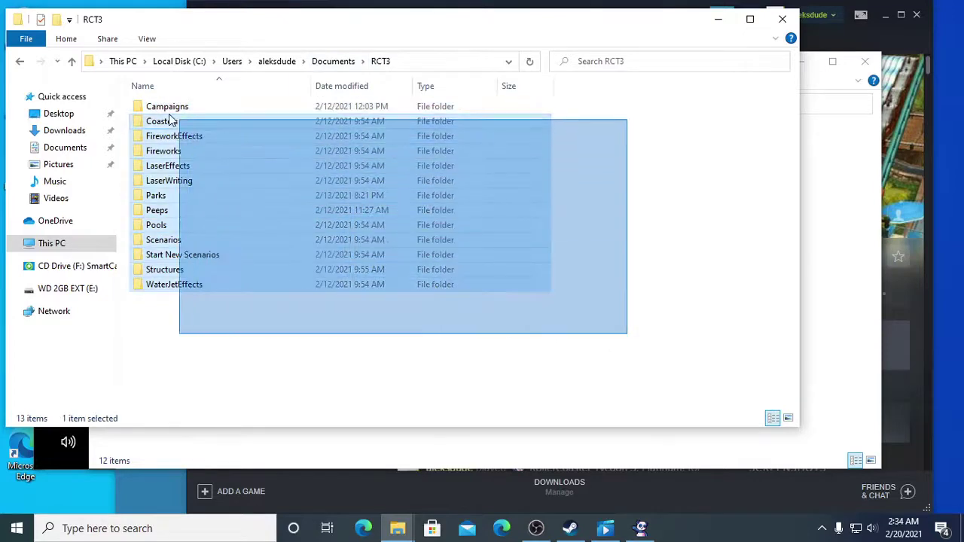
pyautogui.moveTo(630, 339); pyautogui.dragTo(161, 111)
pyautogui.rightClick(161, 110)
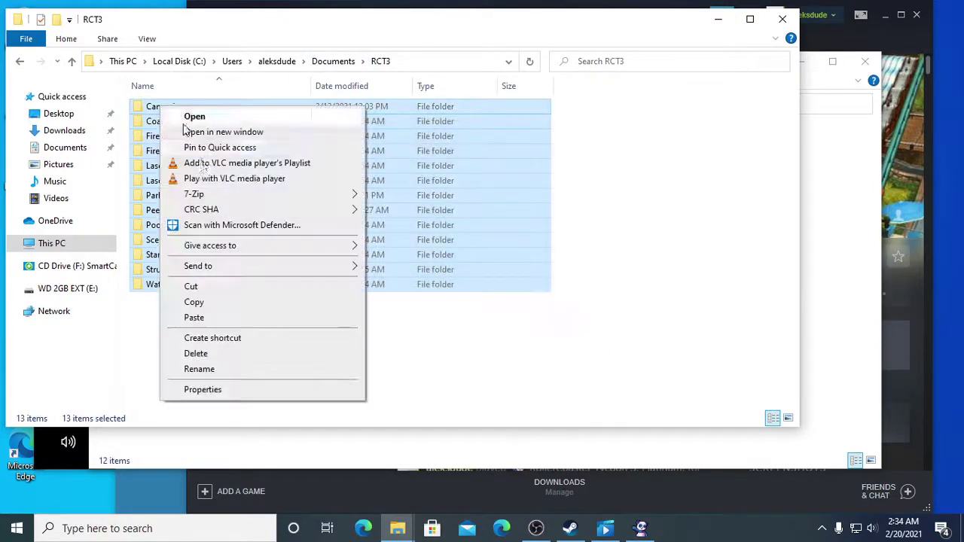
pyautogui.click(226, 304)
# Paste the folders into the current user's RCT3 folder, replacing existing files
pyautogui.click(855, 374)
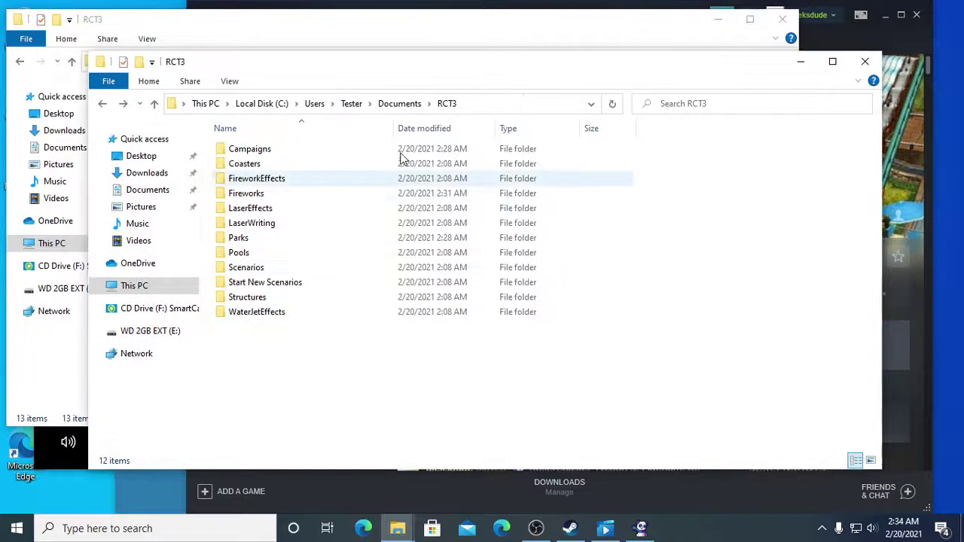
pyautogui.rightClick(398, 384)
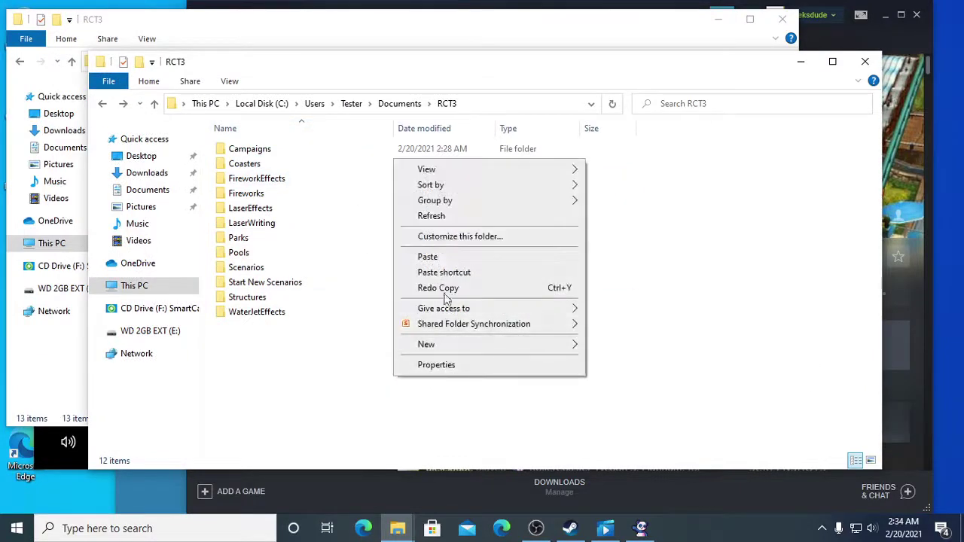
pyautogui.click(450, 258)
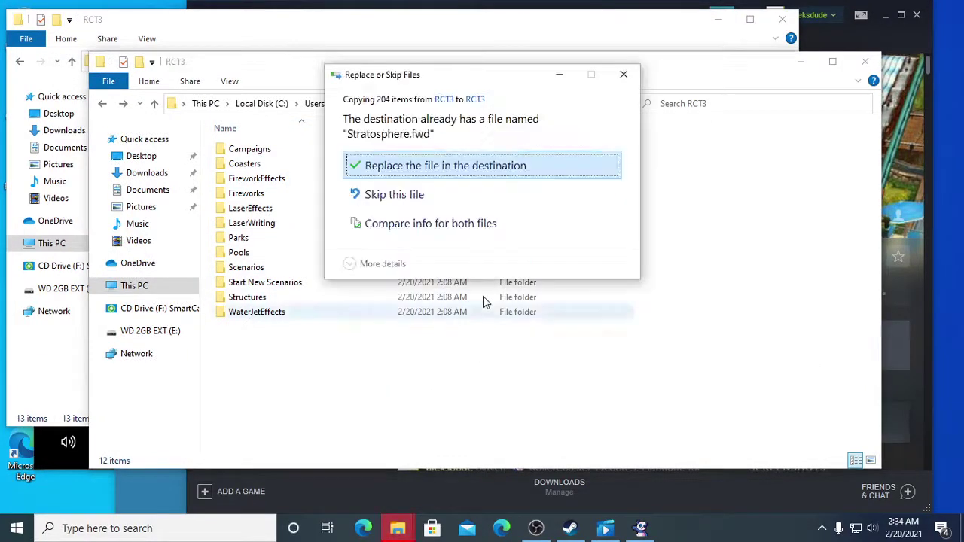
pyautogui.click(436, 169)
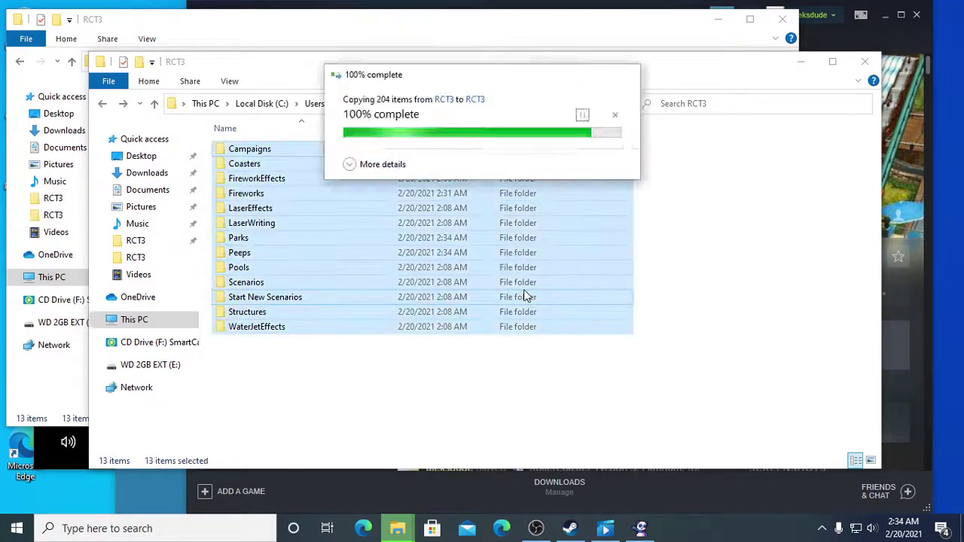
# Stop RollerCoaster Tycoon 3: Platinum! in the Steam library, then play it again
pyautogui.click(707, 492)
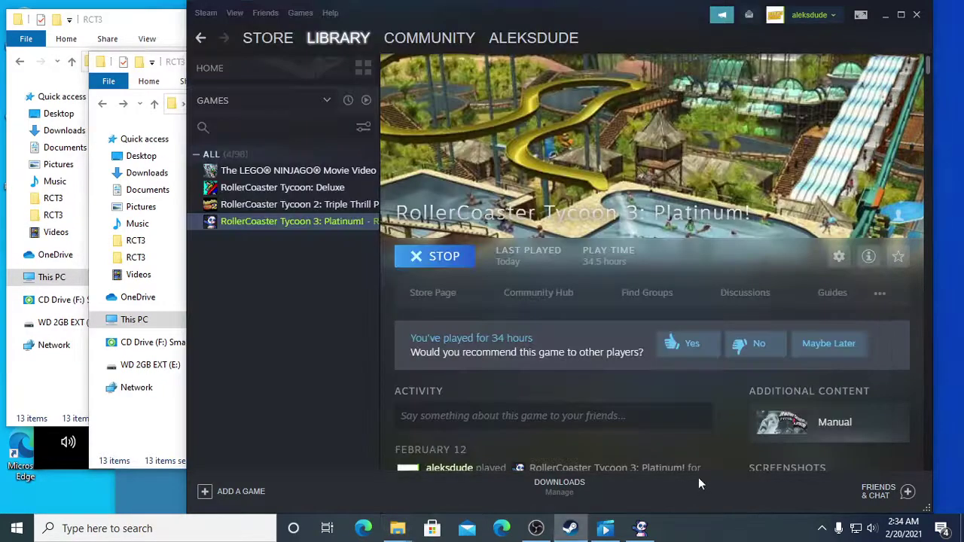
pyautogui.click(458, 256)
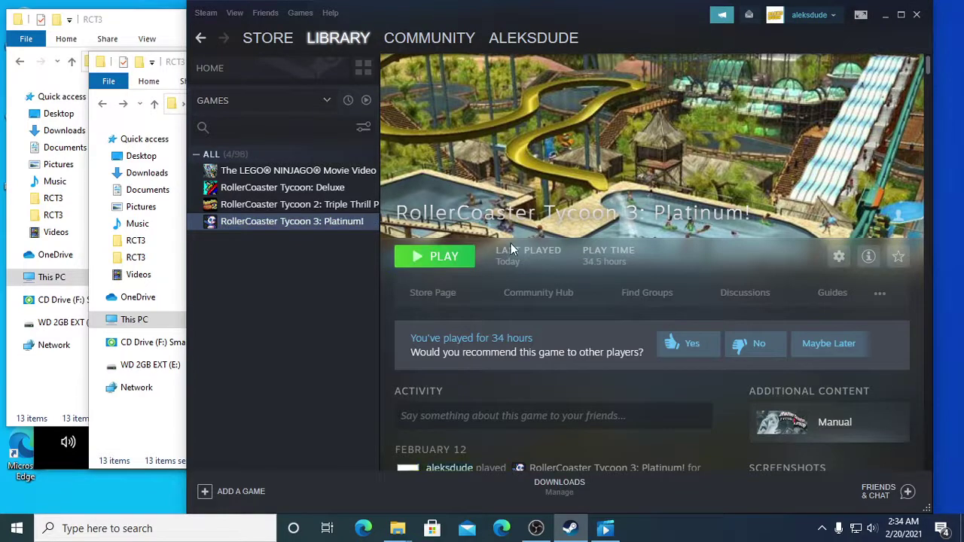
pyautogui.click(444, 256)
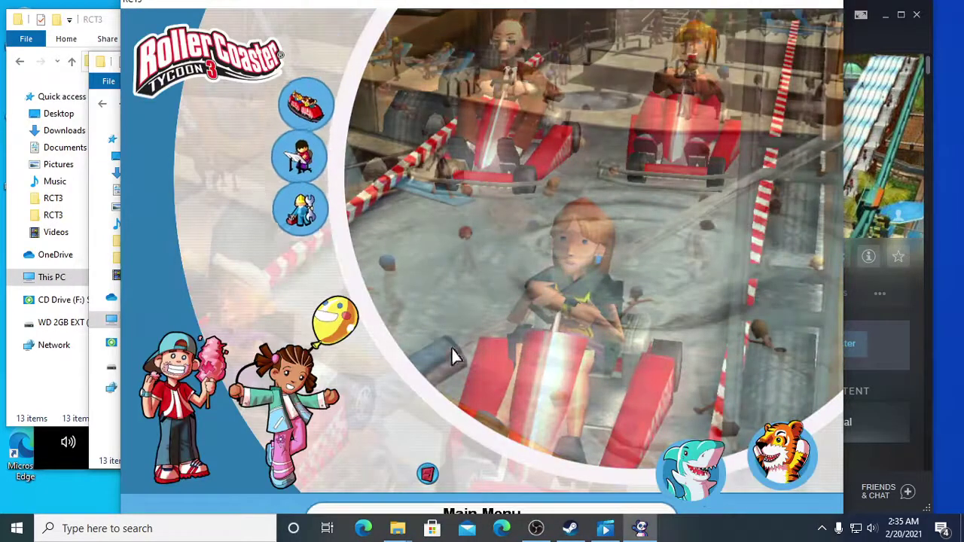
# Open Play > Sandbox > Load game and scroll to find dino fantastic, New Sandbox and Remove Coaster
pyautogui.click(865, 41)
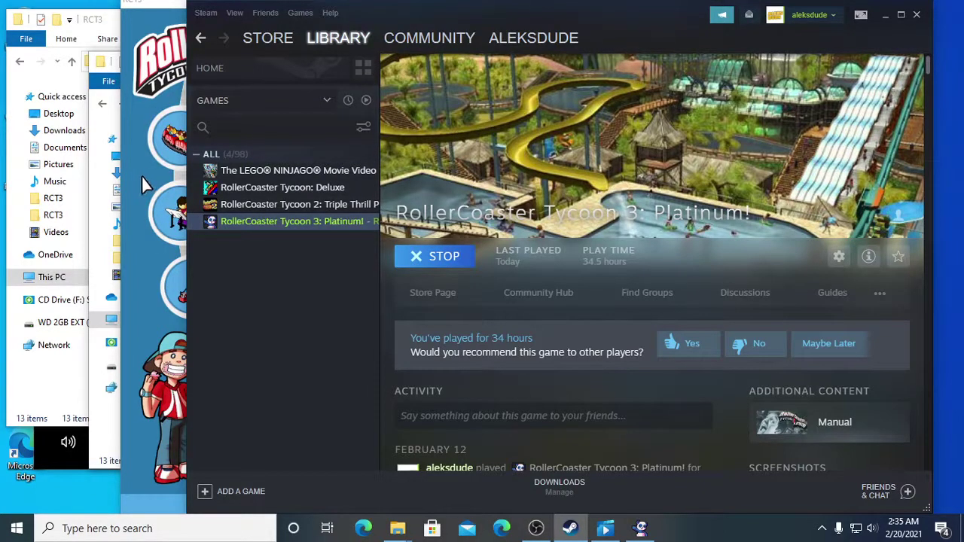
pyautogui.click(141, 176)
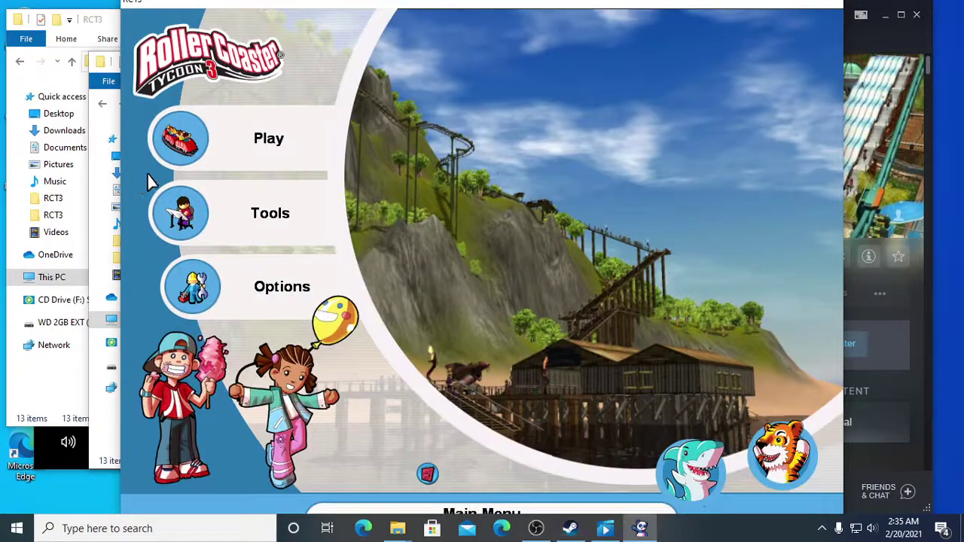
pyautogui.click(184, 143)
pyautogui.click(198, 285)
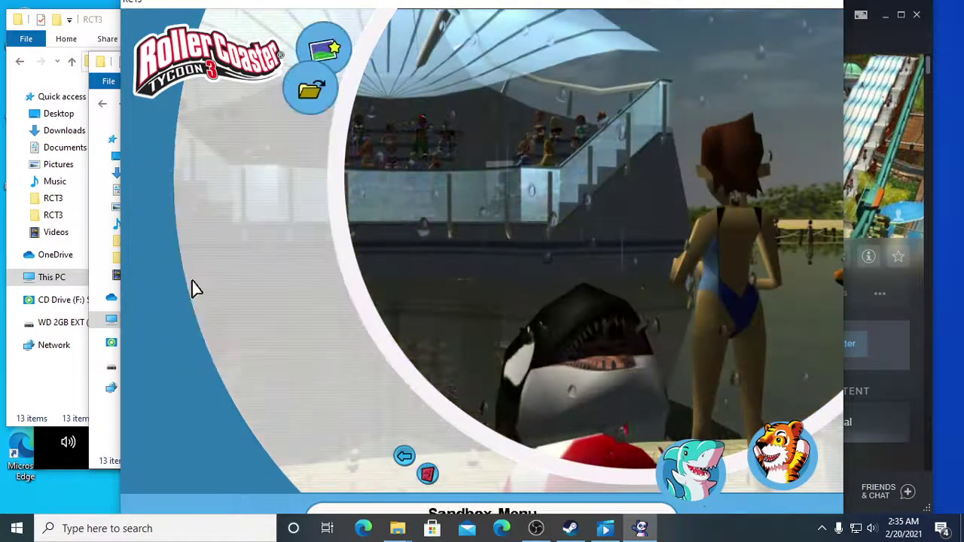
pyautogui.click(187, 231)
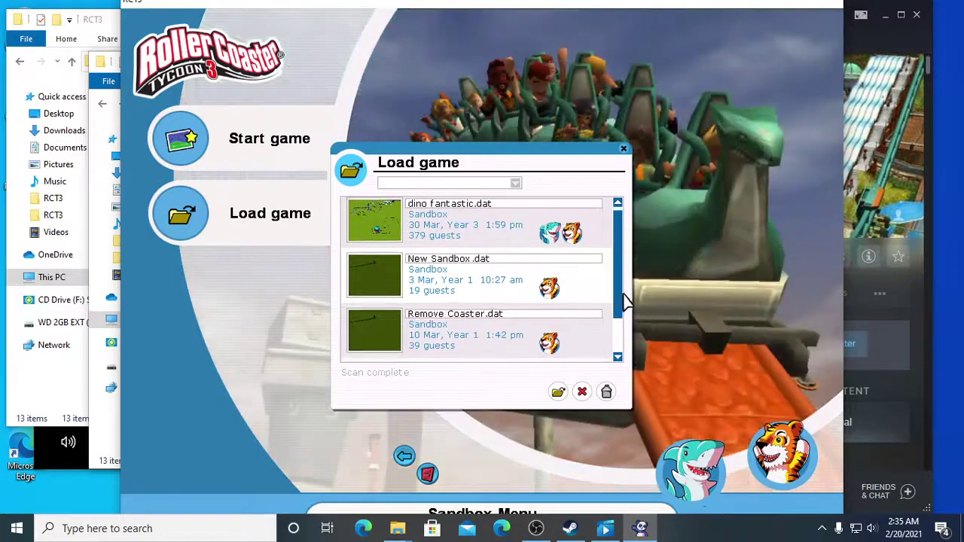
pyautogui.moveTo(619, 301); pyautogui.dragTo(621, 254)
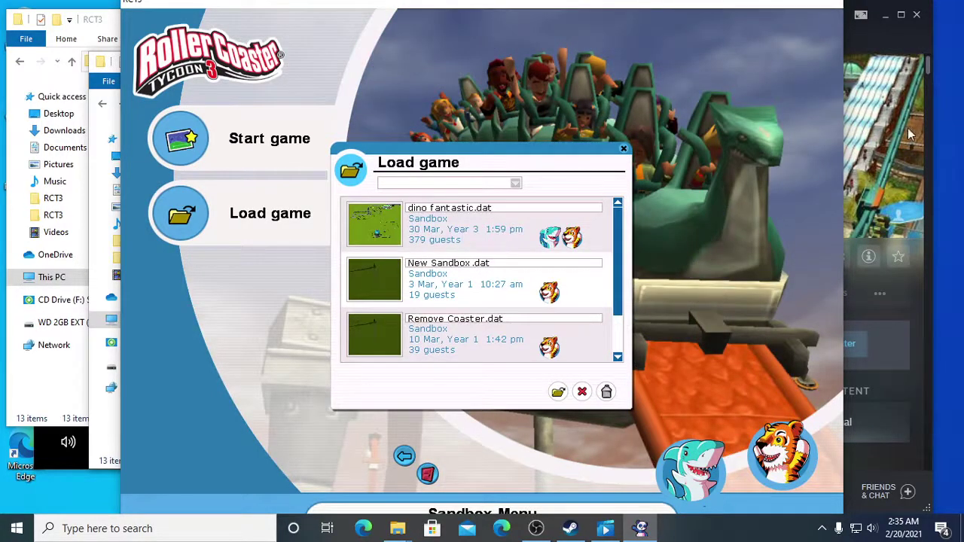
pyautogui.click(890, 51)
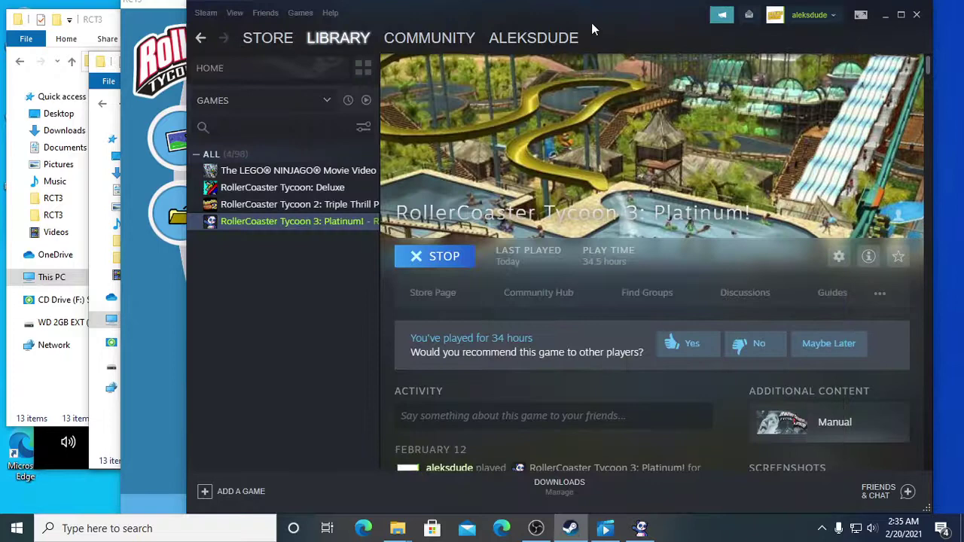
pyautogui.moveTo(591, 22); pyautogui.dragTo(656, 389)
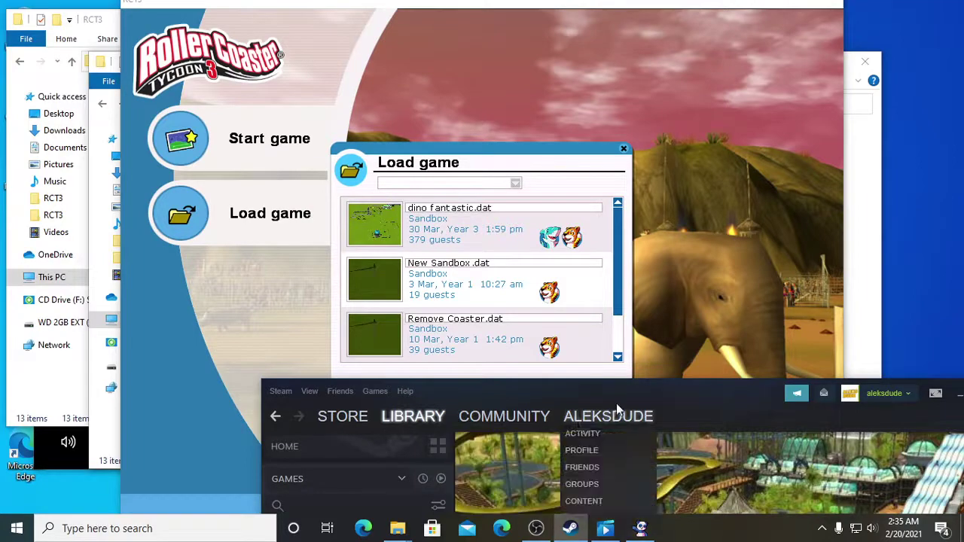
pyautogui.moveTo(656, 392)
pyautogui.mouseDown()
pyautogui.moveTo(596, 37)
pyautogui.moveTo(567, 36)
pyautogui.mouseUp()
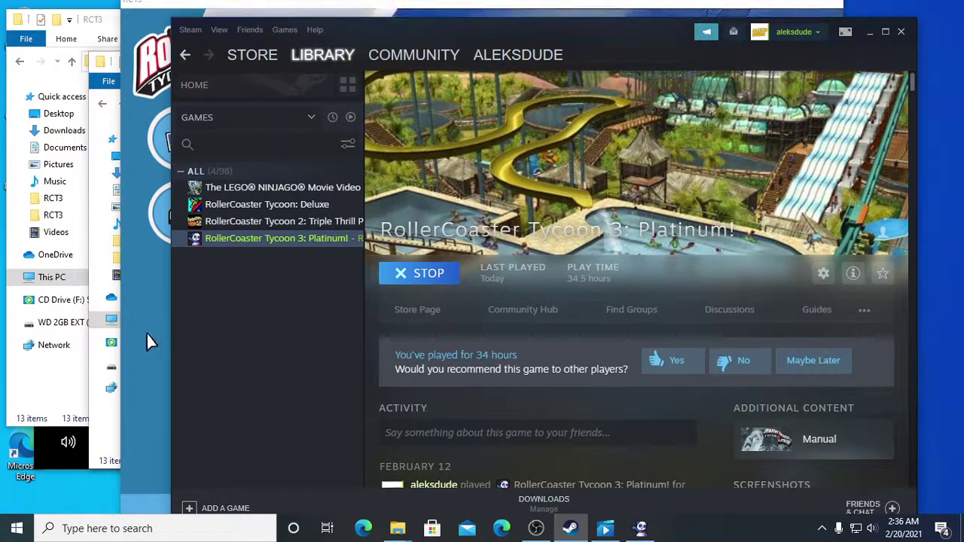
# Bring the Tester account's Documents\RCT3 File Explorer window, listing all 13 folders, to the front
pyautogui.click(105, 444)
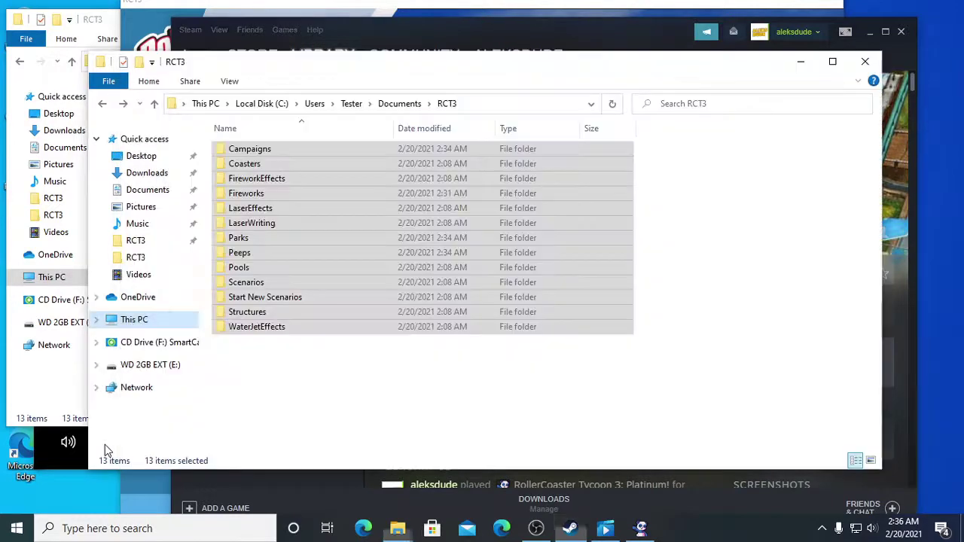